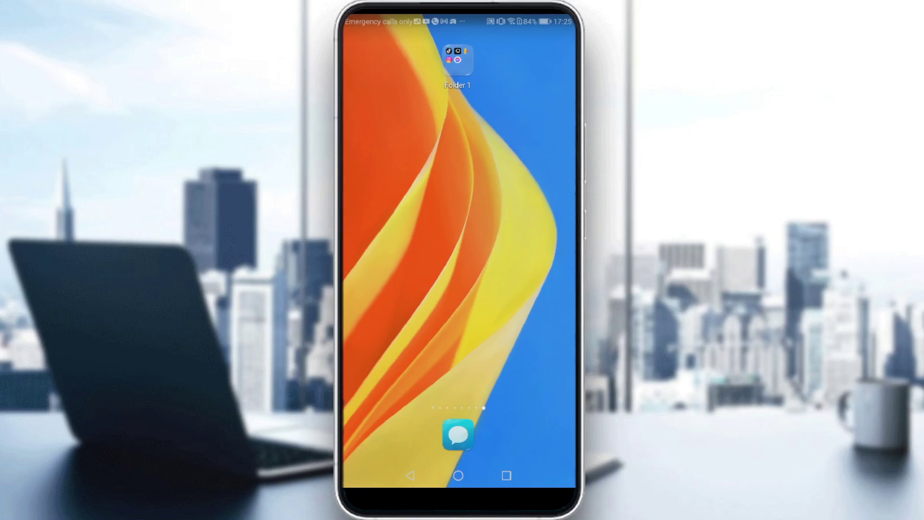
- Launch Messenger from the apps folder and open the 'testing' group chat
click(457, 59)
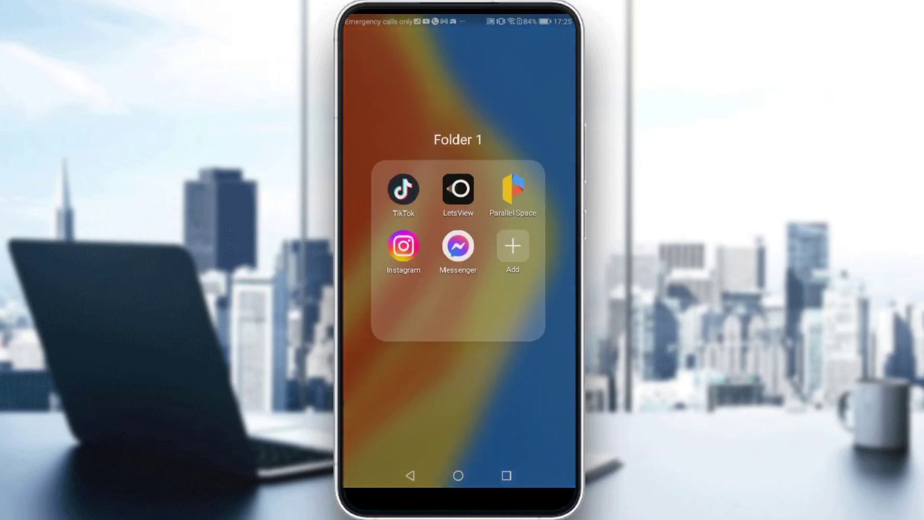
click(457, 246)
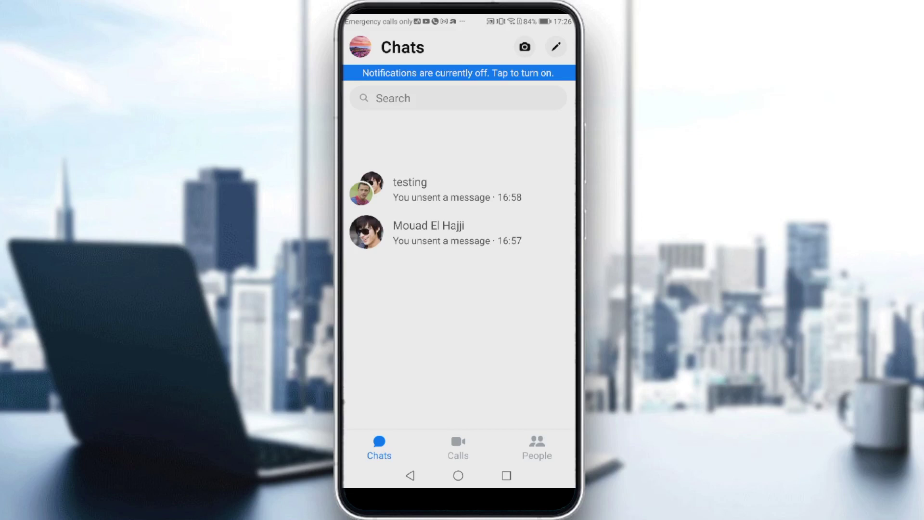
click(456, 189)
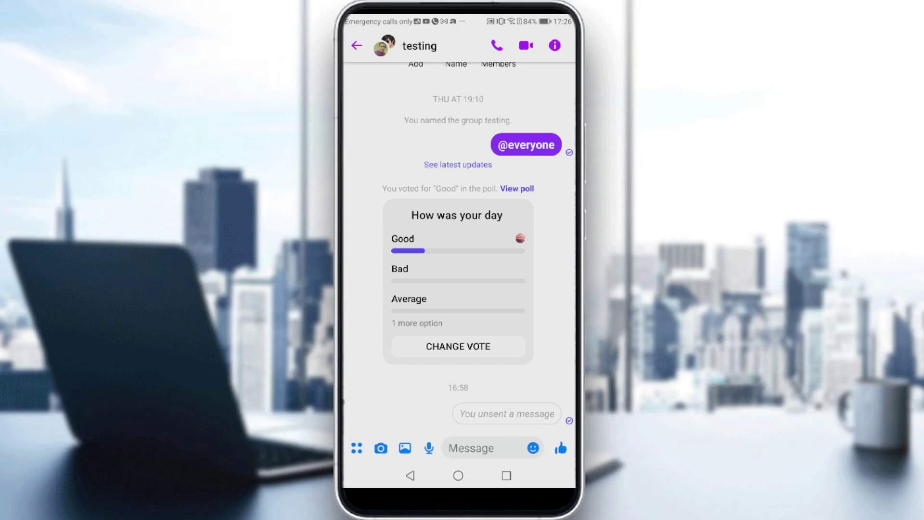
- Start a new text poll in 'testing', briefly viewing the Most Likely To type
click(357, 448)
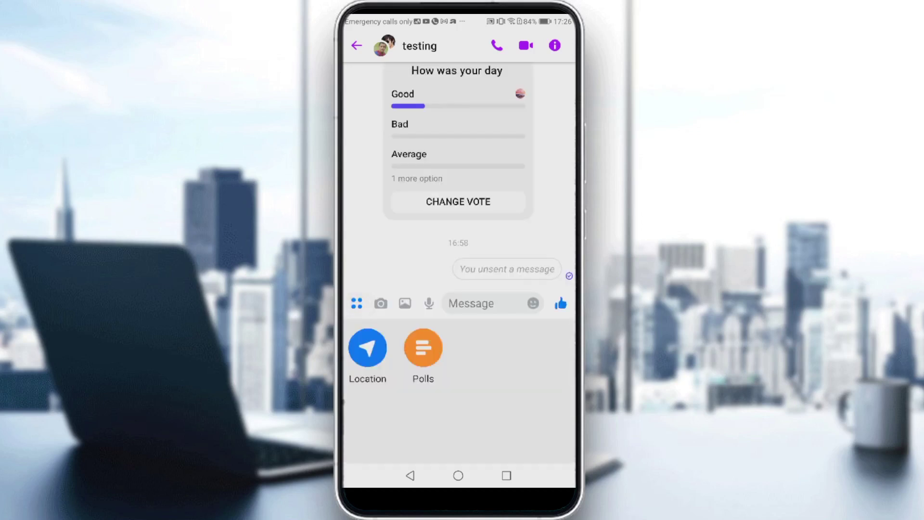
click(424, 348)
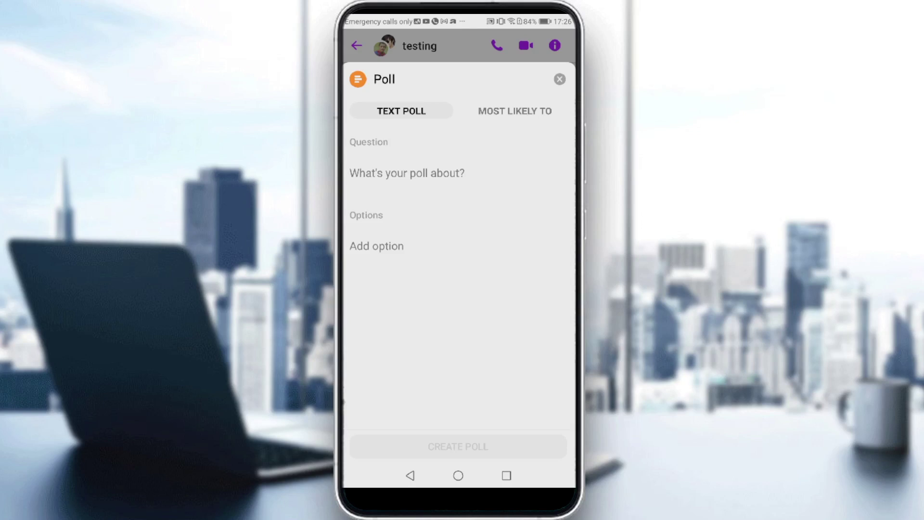
click(515, 111)
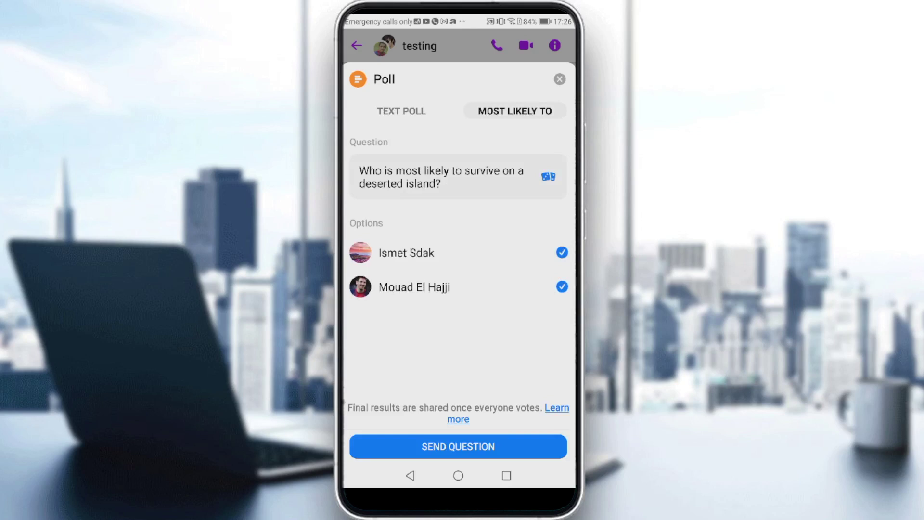
click(401, 110)
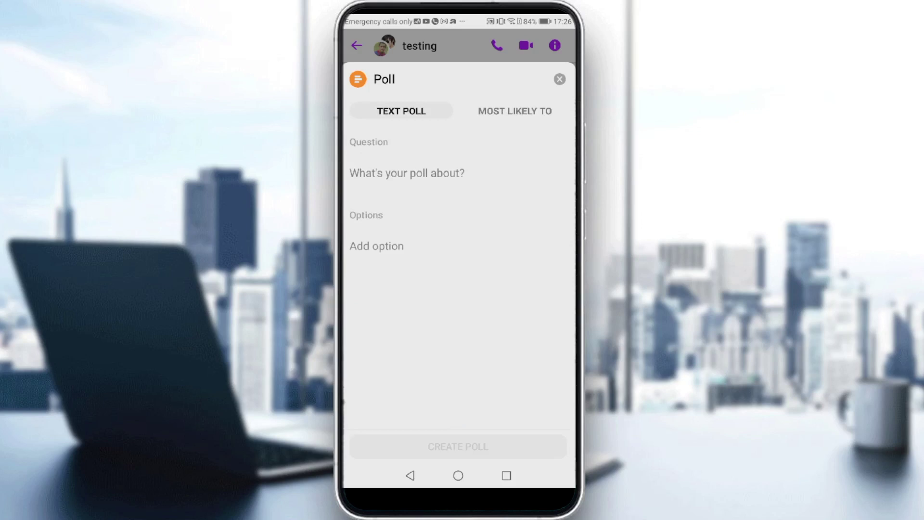
text(H)
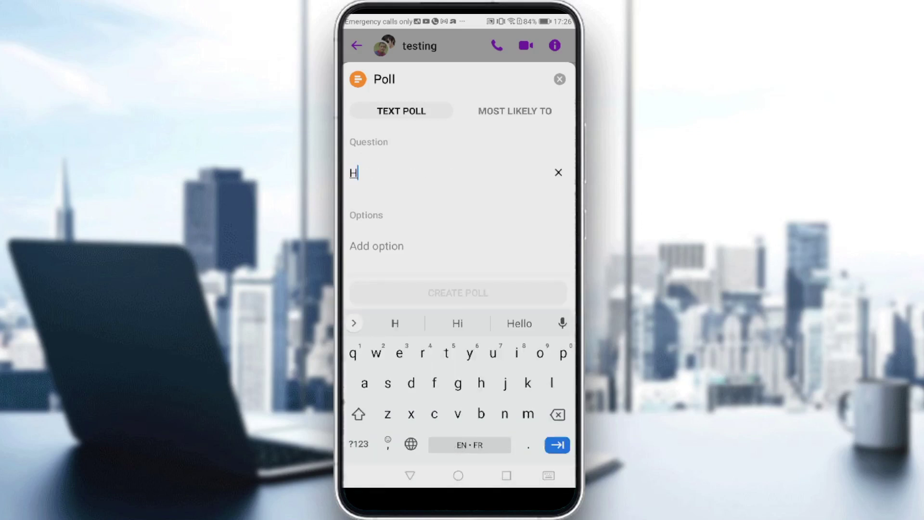
text(o)
- Post the poll 'How are u' with options Good and Bad
key(BackSpace)
key(BackSpace)
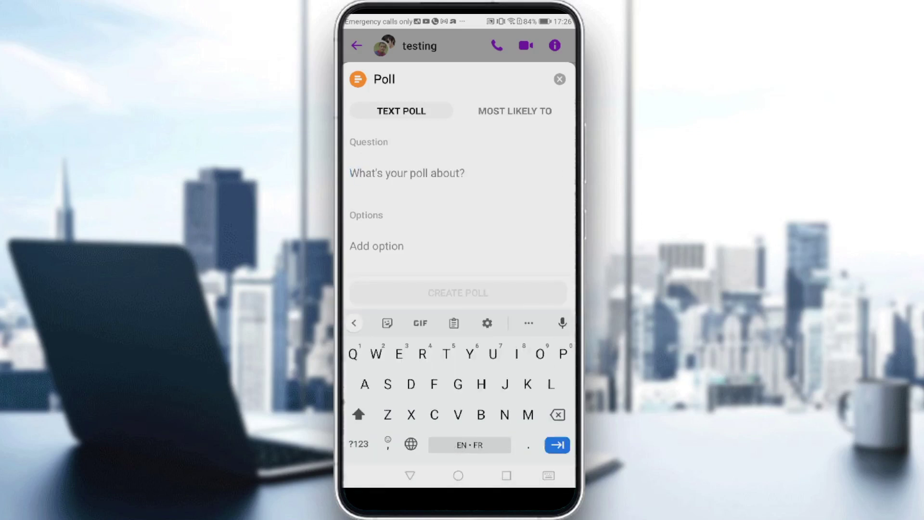
text(How are u)
key(Tab)
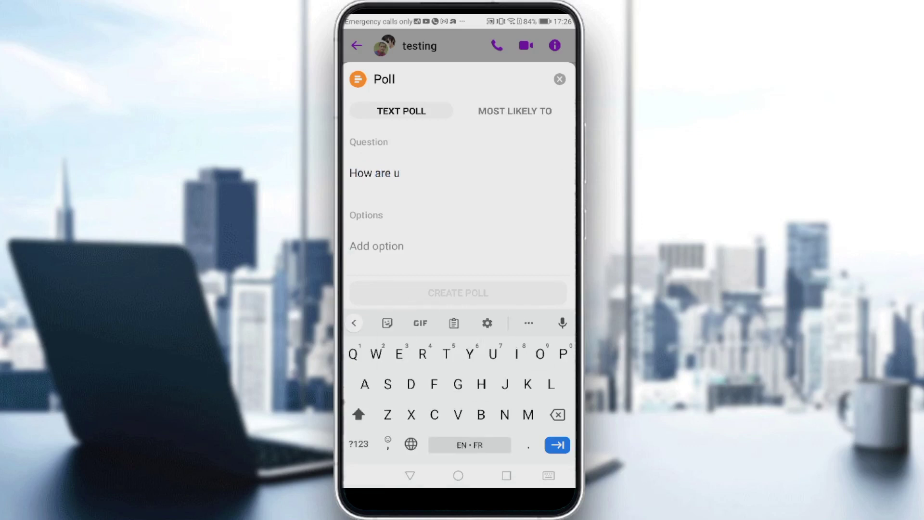
text(Good)
key(Return)
text(Bad)
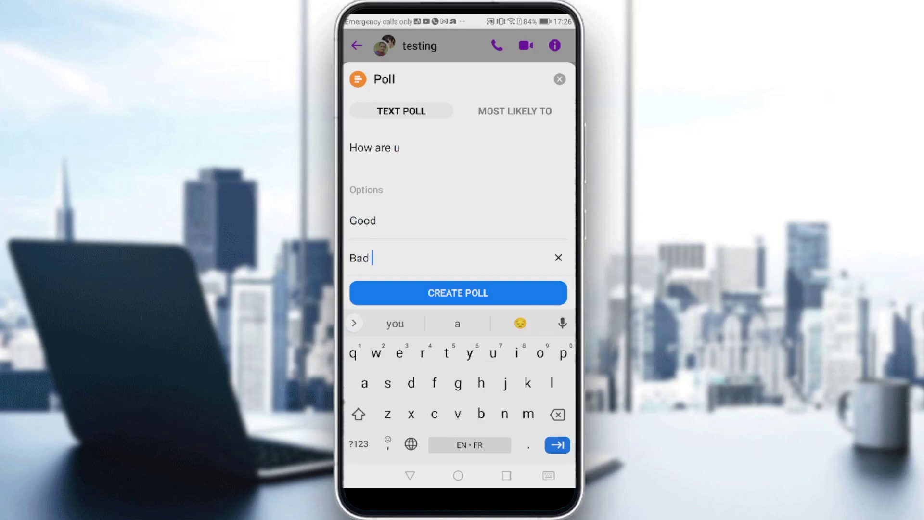
click(457, 292)
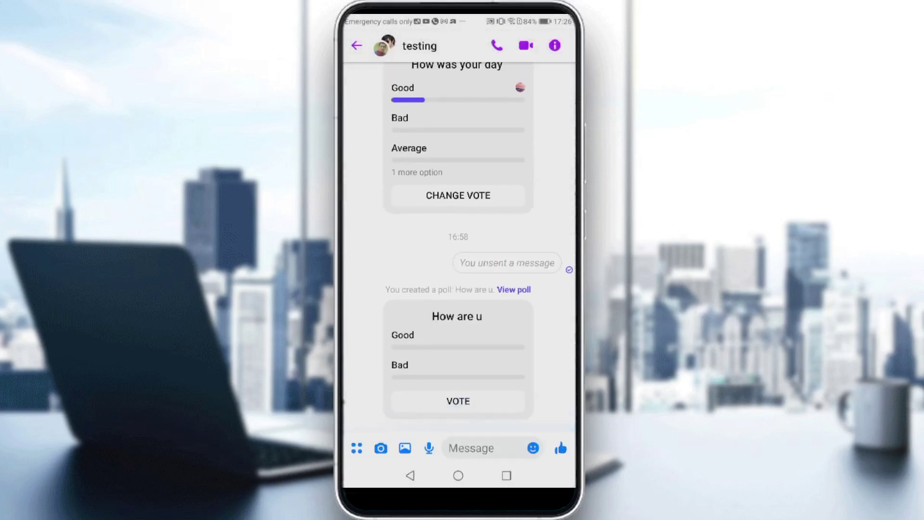
click(458, 401)
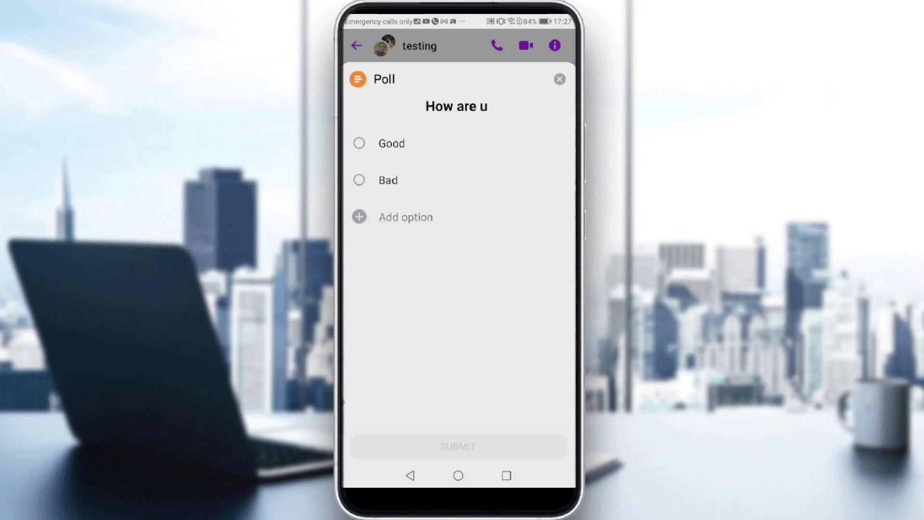
click(560, 79)
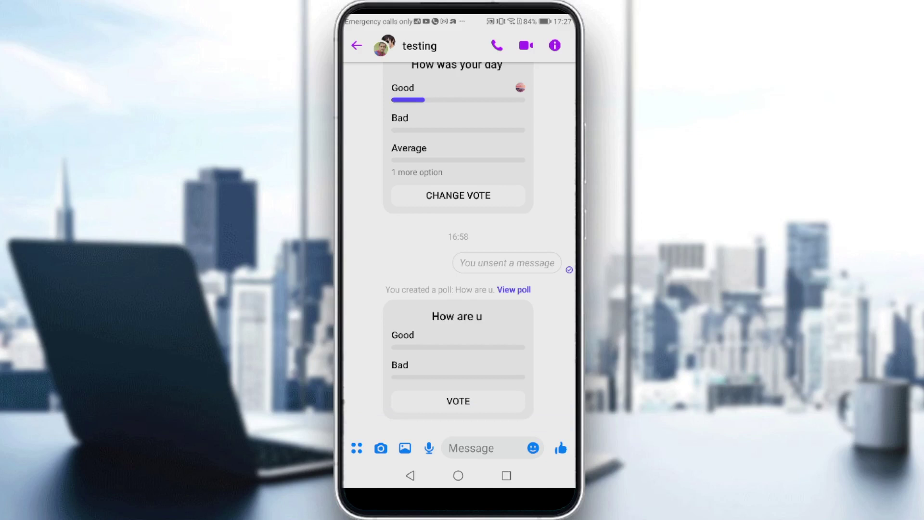
- Bring up the testing group's chat info and its extra actions menu
click(554, 45)
scroll(459, 260, down, 1)
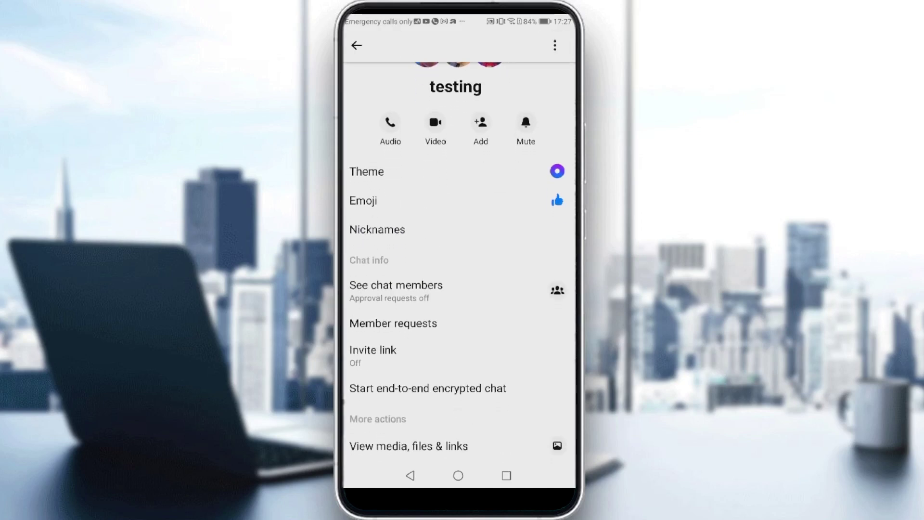
scroll(458, 260, down, 5)
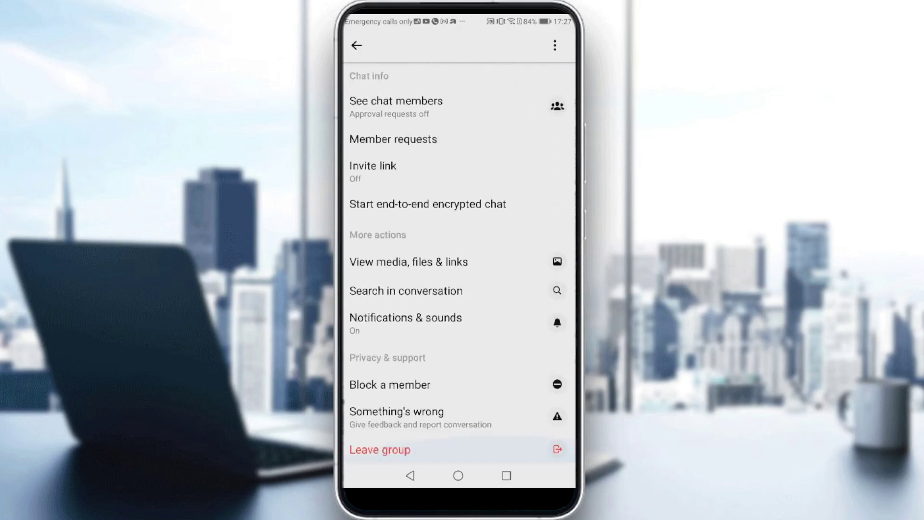
scroll(458, 260, up, 1)
scroll(458, 260, up, 1)
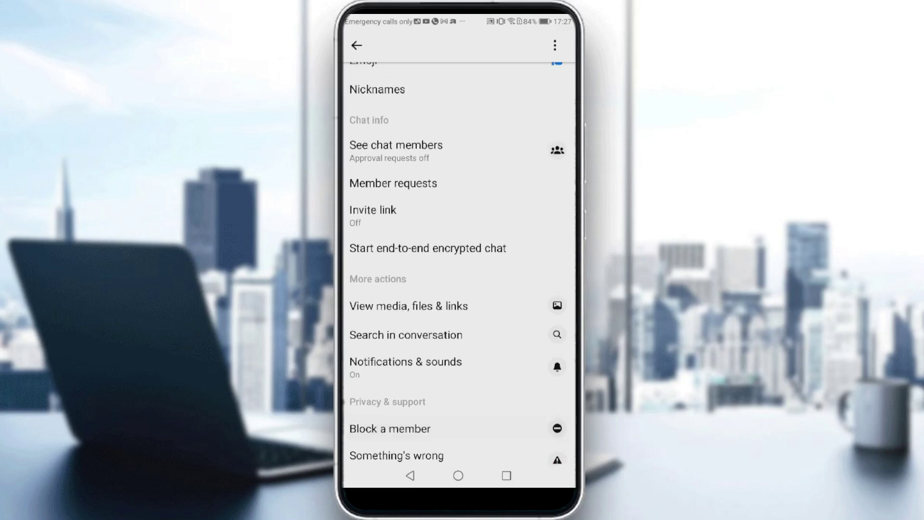
click(554, 45)
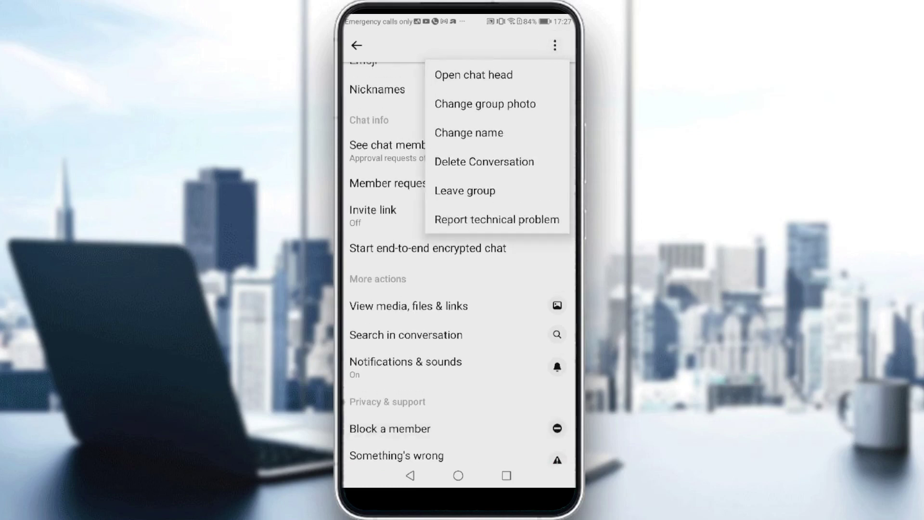
- Delete the entire 'testing' conversation and confirm the deletion
click(483, 161)
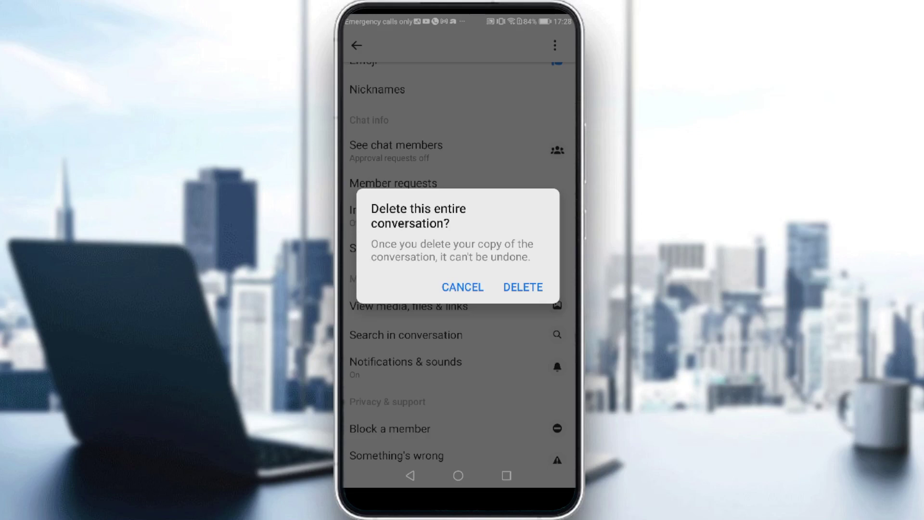
click(523, 287)
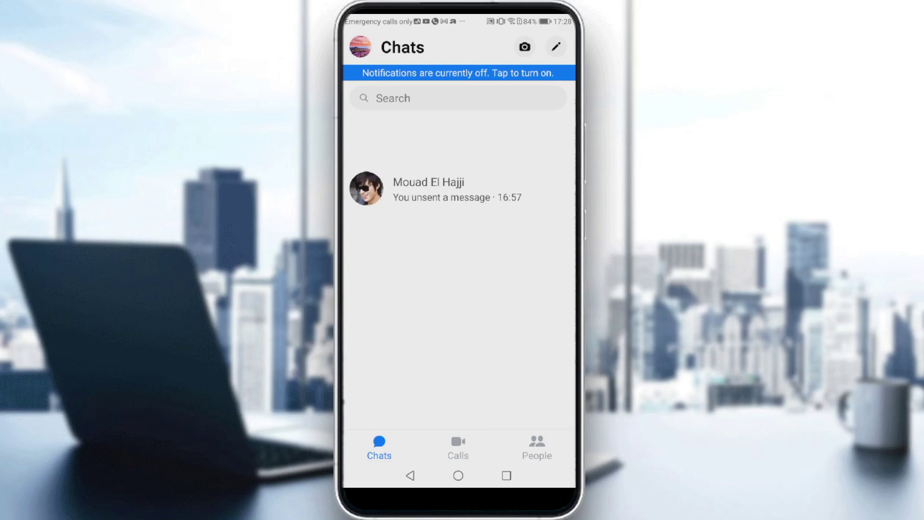